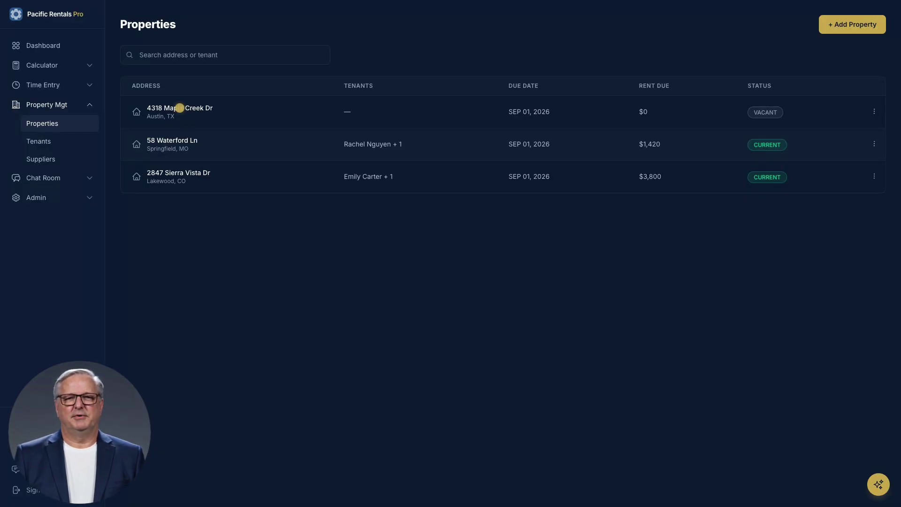
Step: From the rental property's empty Leases tab, start AI lease generation to bring up its legal notice
{"action": "left_click", "coordinate": [180, 108]}
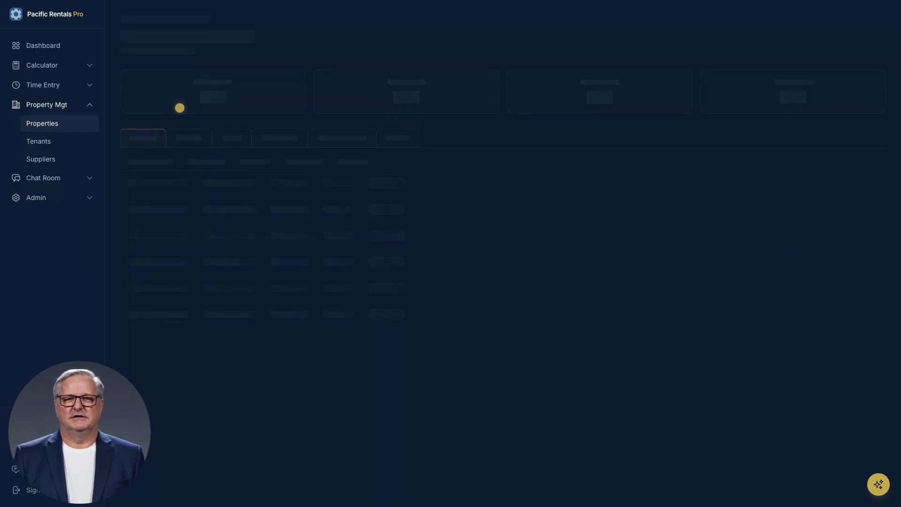
{"action": "left_click", "coordinate": [269, 139]}
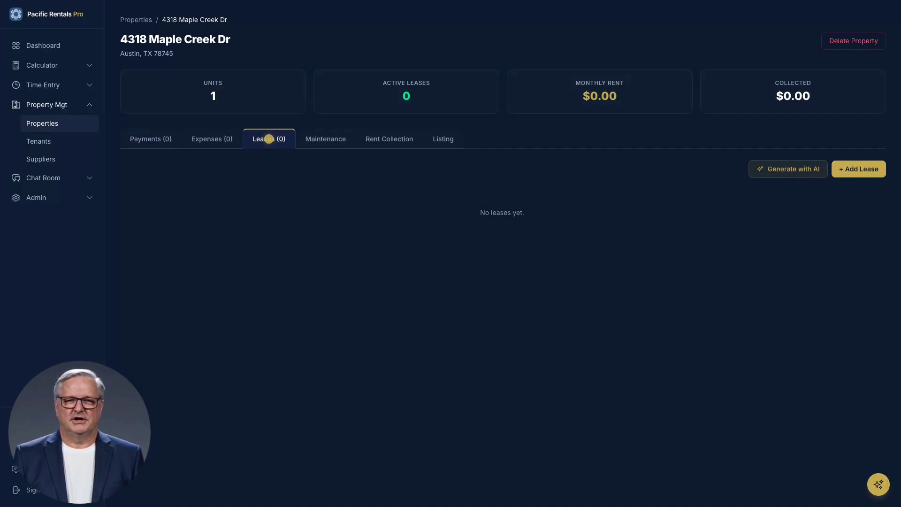
{"action": "left_click", "coordinate": [788, 169]}
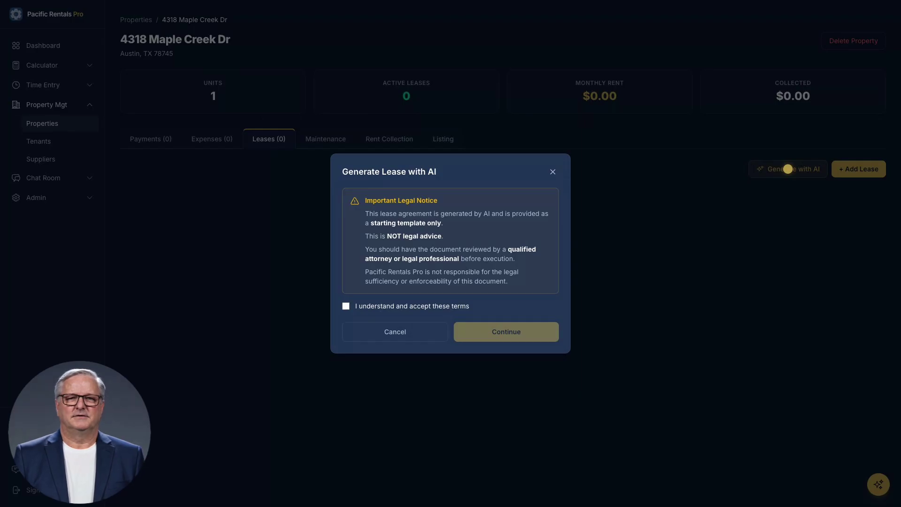
Step: Accept the AI notice and enter a 09/01/2026–08/31/2027 term with $1850 rent and $1850 deposit
{"action": "left_click", "coordinate": [346, 307]}
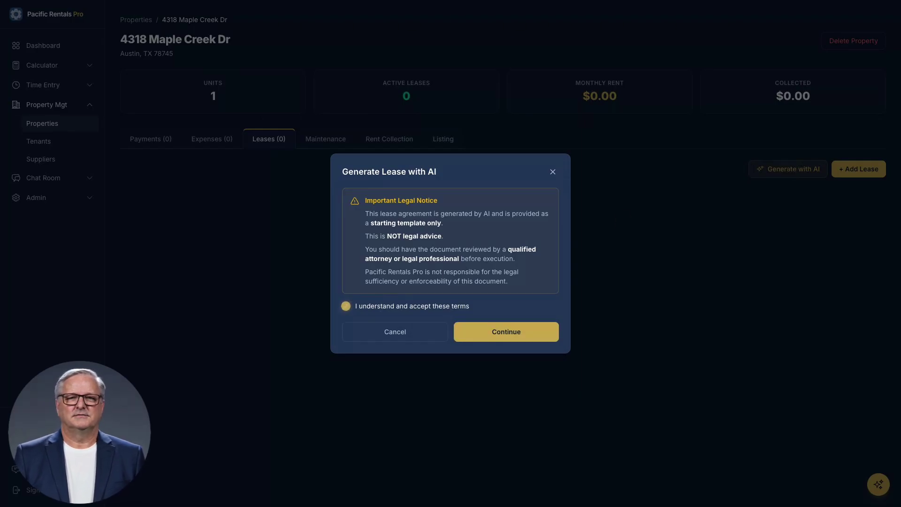
{"action": "left_click", "coordinate": [507, 332]}
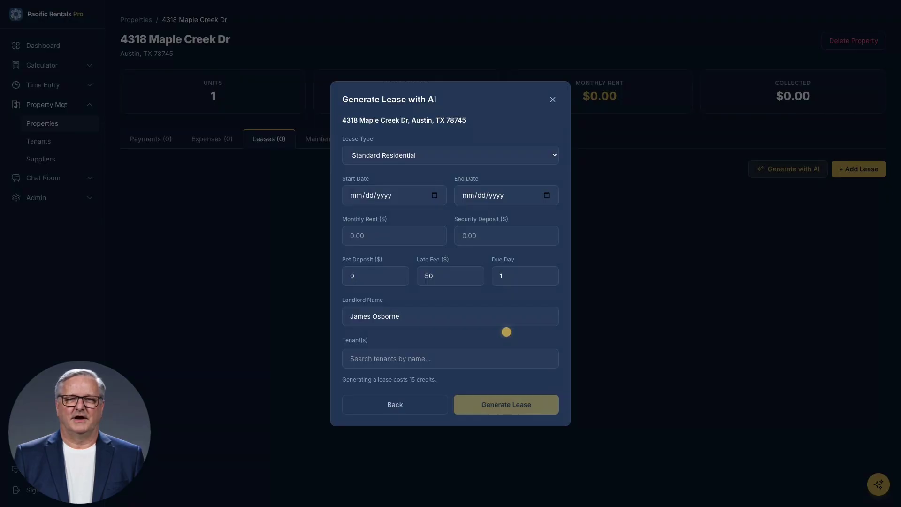
{"action": "left_click", "coordinate": [395, 195]}
{"action": "type", "text": "09012026"}
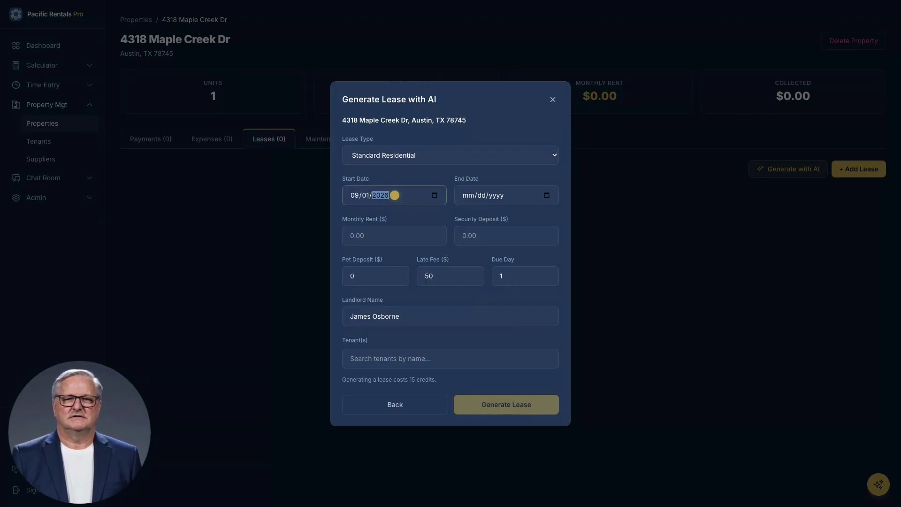
{"action": "left_click", "coordinate": [507, 195]}
{"action": "type", "text": "08312027"}
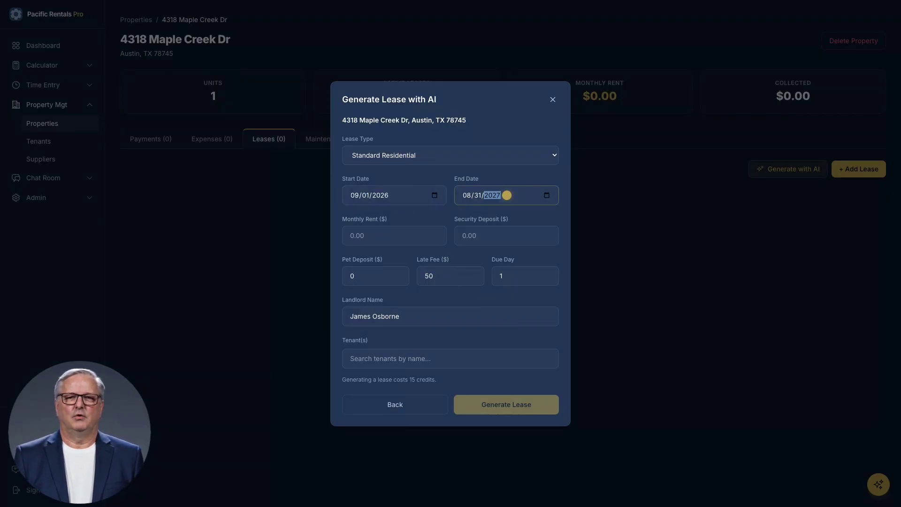
{"action": "left_click", "coordinate": [395, 235]}
{"action": "type", "text": "1850"}
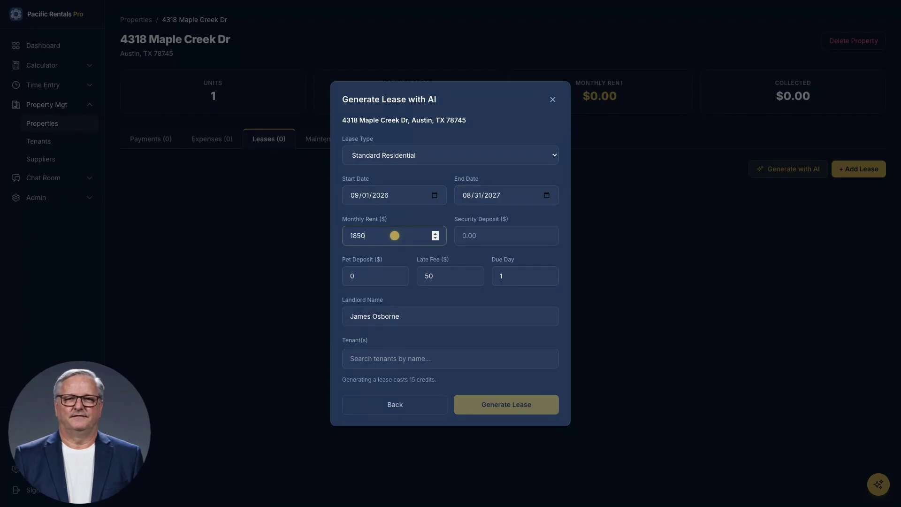
{"action": "left_click", "coordinate": [507, 235]}
{"action": "type", "text": "1850"}
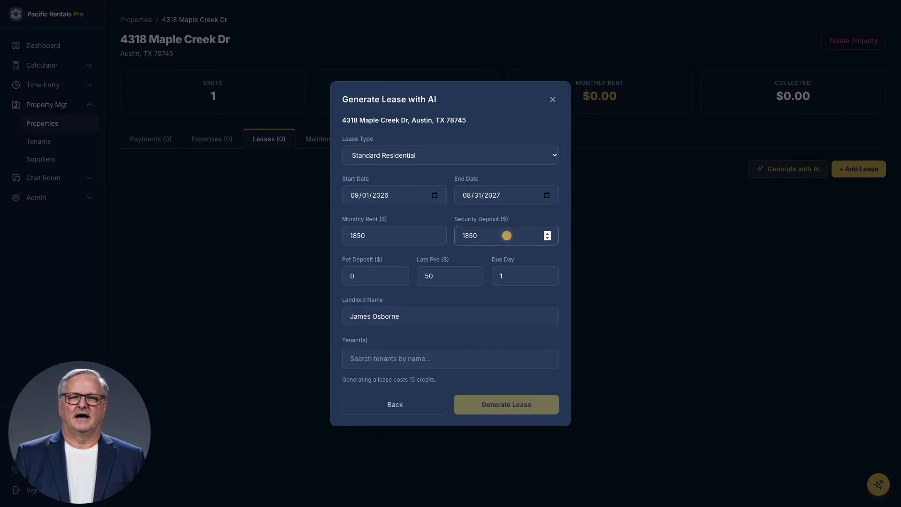
Step: Set the late fee to 90, enter the landlord's full name, add the tenant, and generate the lease
{"action": "double_click", "coordinate": [450, 276]}
{"action": "type", "text": "90"}
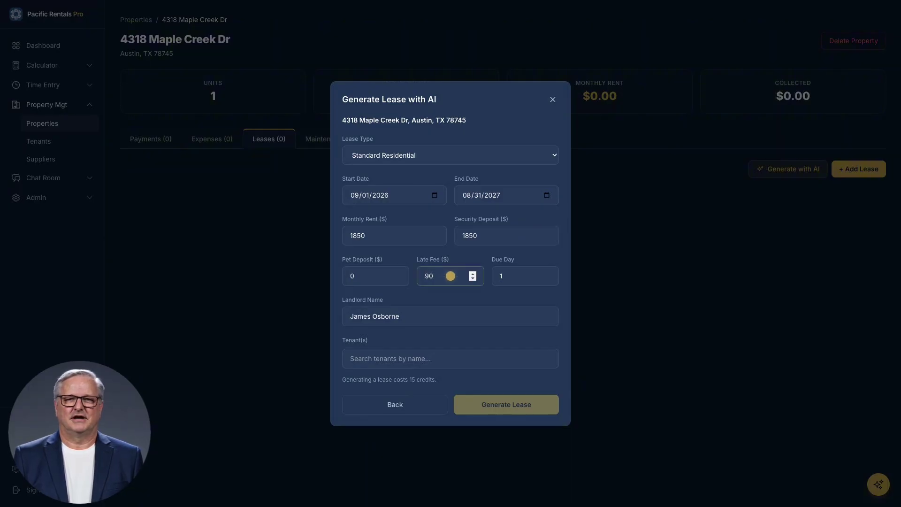
{"action": "triple_click", "coordinate": [451, 316]}
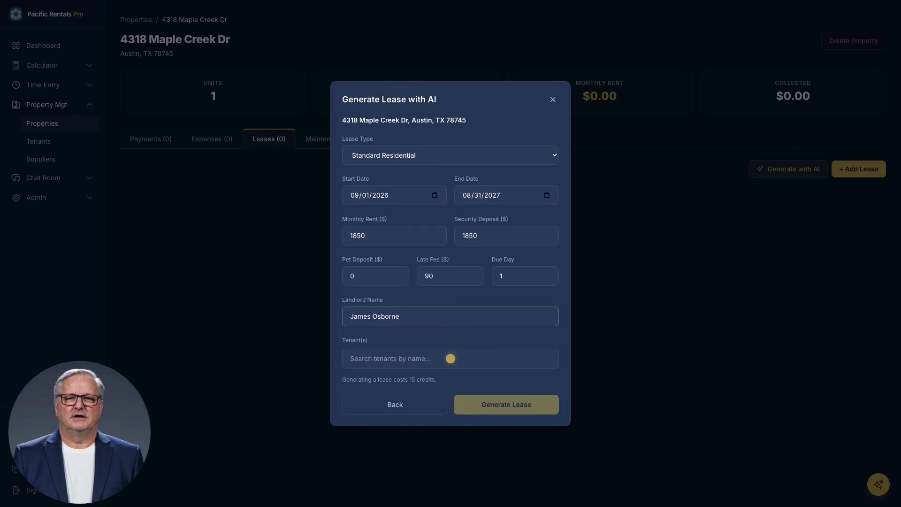
{"action": "left_click", "coordinate": [451, 359]}
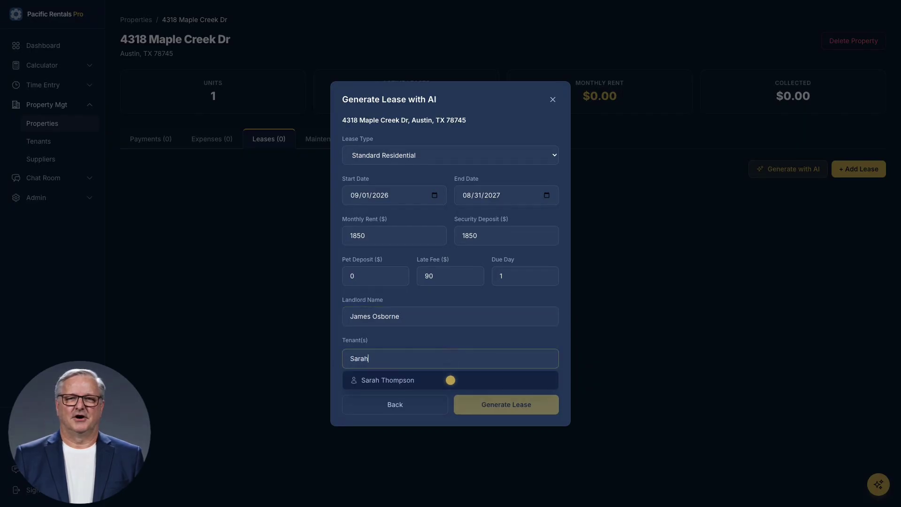
{"action": "left_click", "coordinate": [451, 380]}
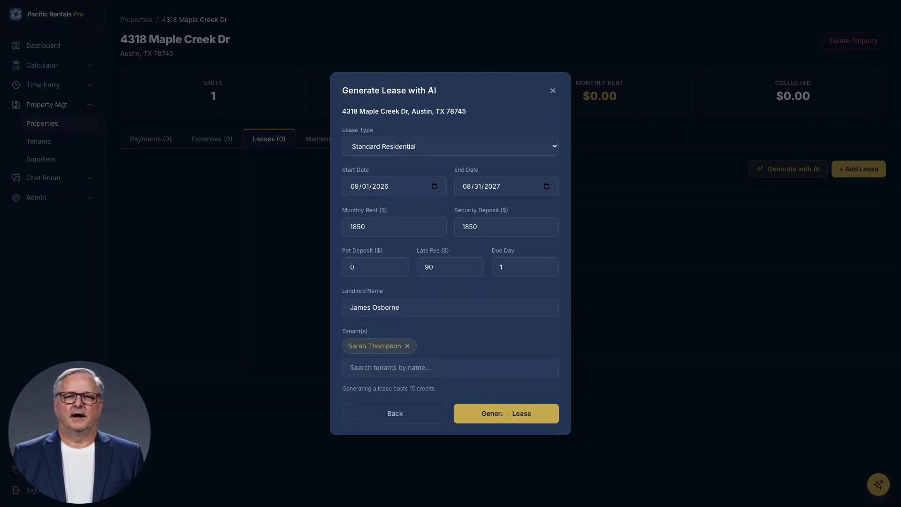
{"action": "left_click", "coordinate": [507, 414]}
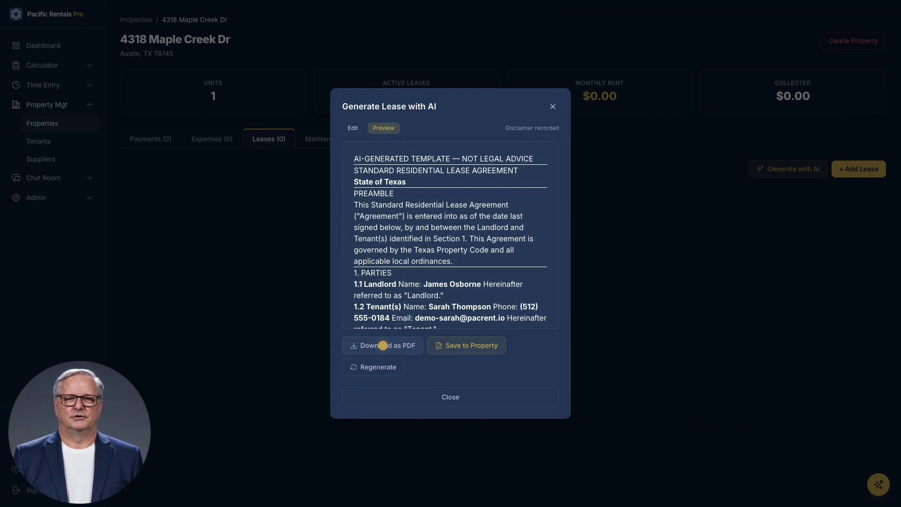
Step: Discard the AI-generated lease draft and start adding a lease manually instead
{"action": "left_click", "coordinate": [383, 345]}
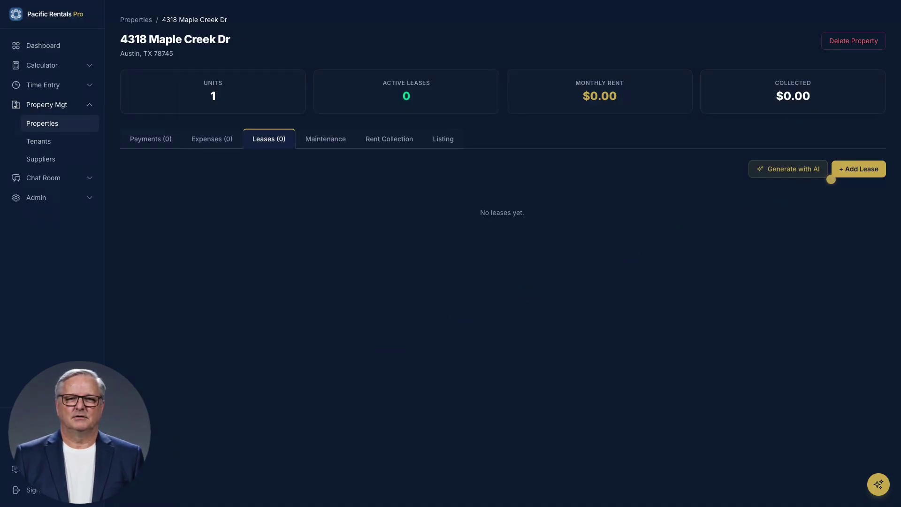
{"action": "left_click", "coordinate": [859, 169]}
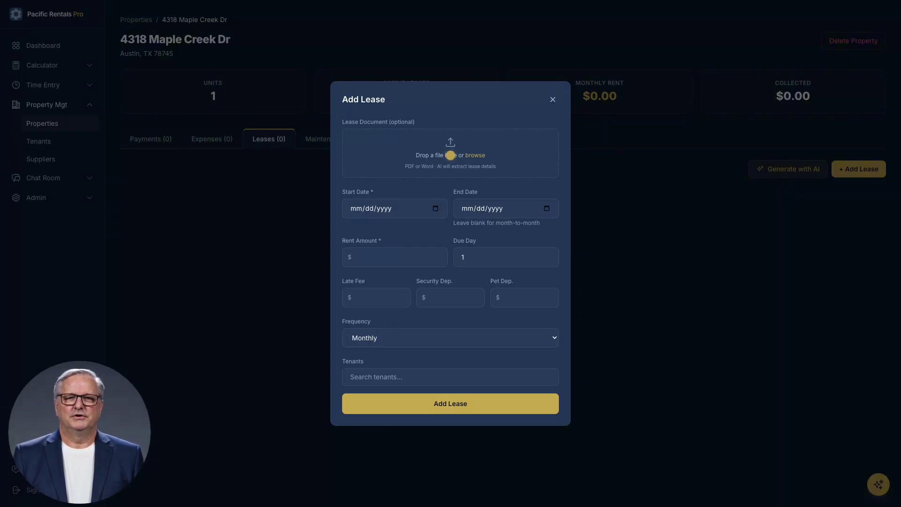
Step: Upload the executed lease PDF and save the lease with its extracted terms
{"action": "left_click", "coordinate": [451, 155]}
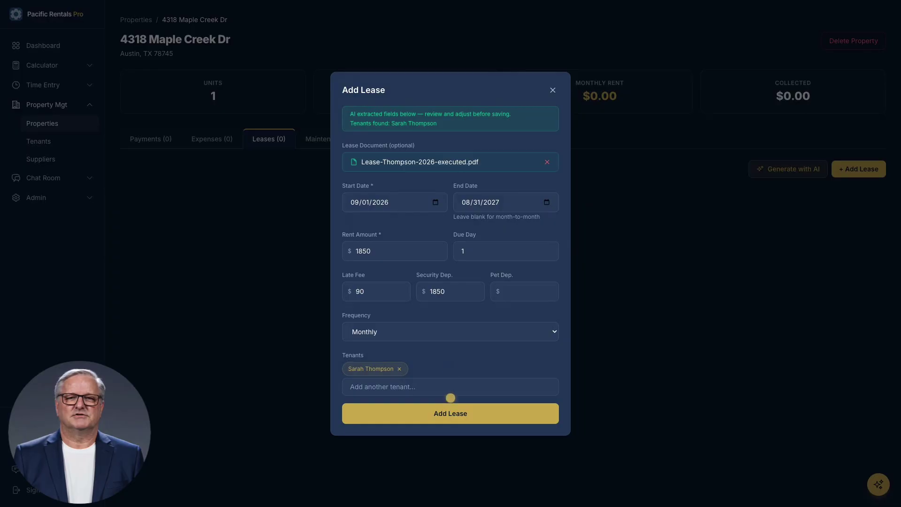
{"action": "left_click", "coordinate": [451, 414]}
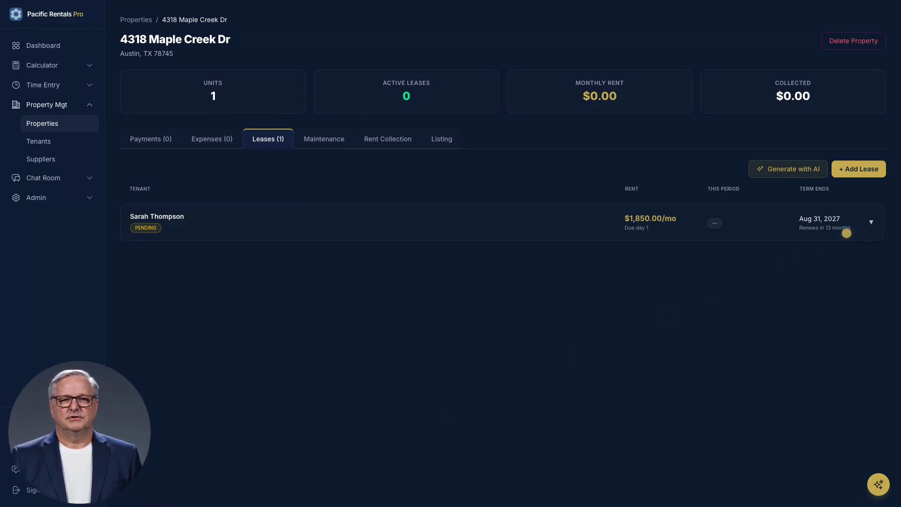
Step: Expand the pending $1,850.00/mo lease to view its reminder, grace-period and late-fee settings
{"action": "left_click", "coordinate": [871, 222]}
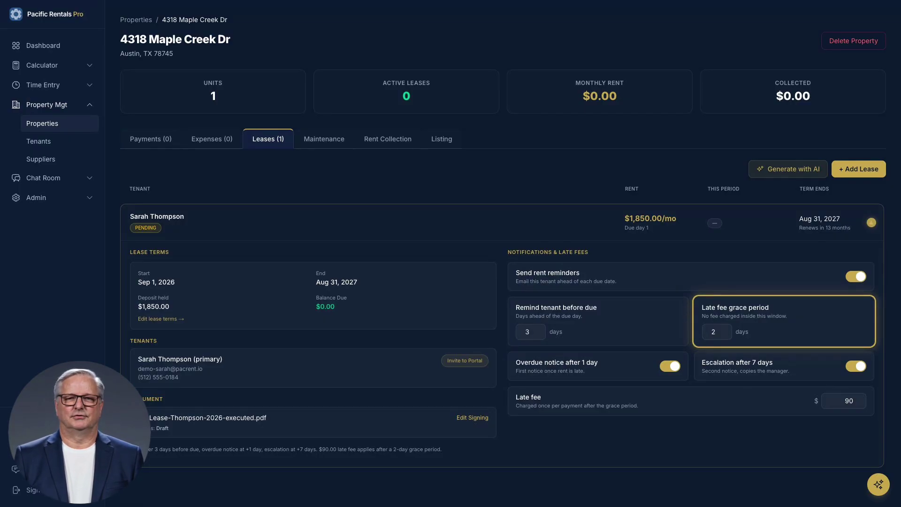
{"action": "left_click", "coordinate": [717, 332]}
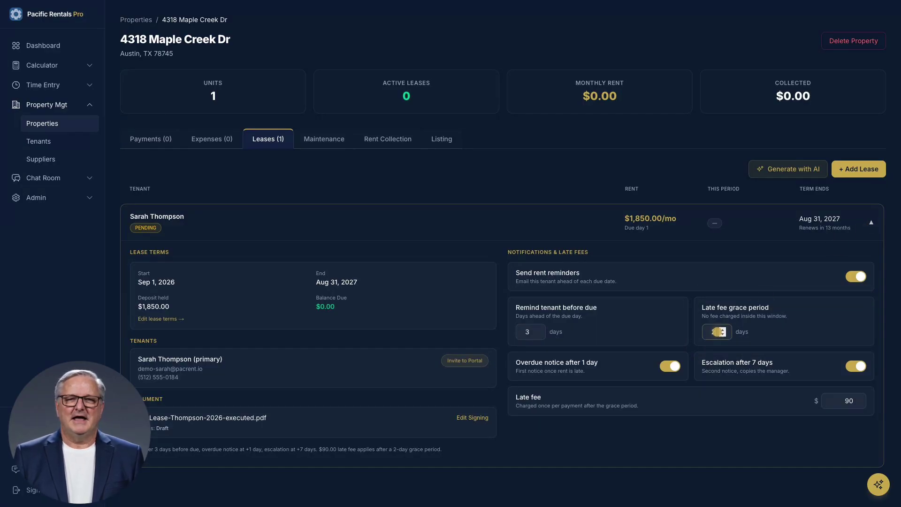
{"action": "key", "text": "Down"}
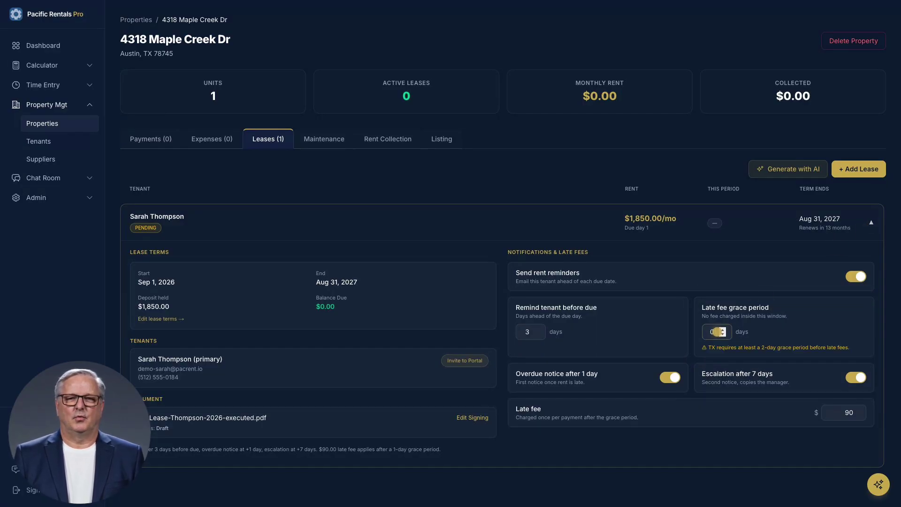
{"action": "left_click", "coordinate": [784, 347]}
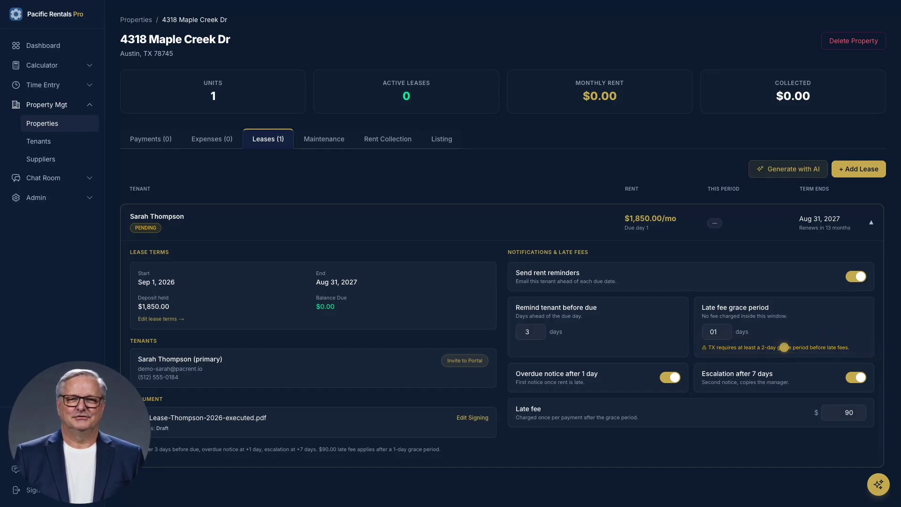
{"action": "left_click", "coordinate": [717, 332]}
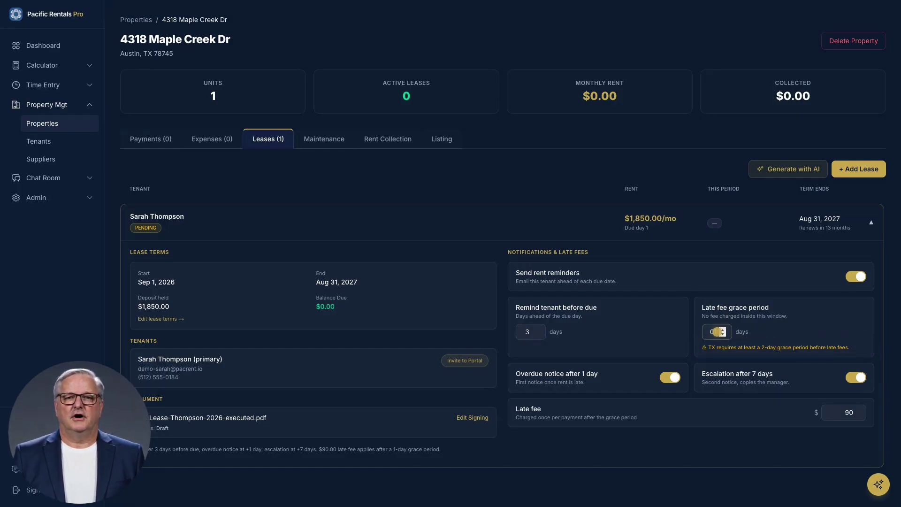
{"action": "left_click", "coordinate": [721, 330]}
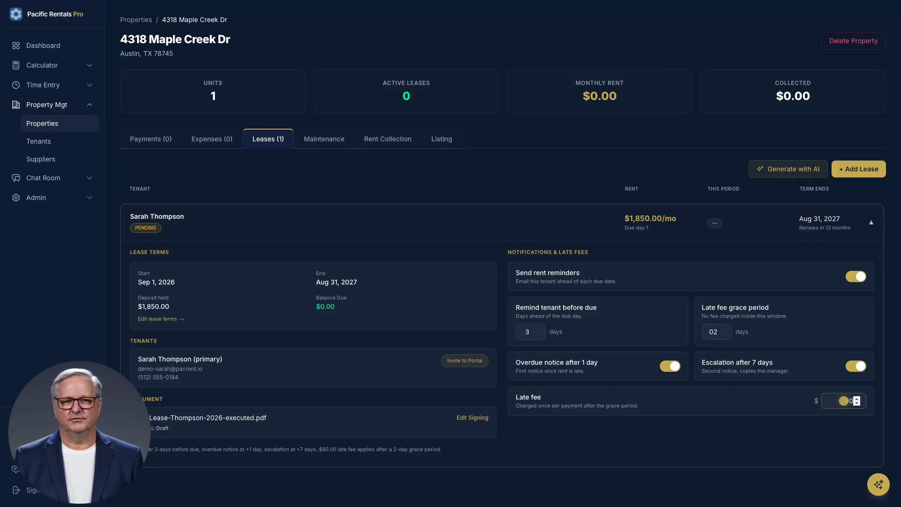
Step: Test a $400 late fee against the Texas cap, restore it to $90, and launch lease signing
{"action": "double_click", "coordinate": [843, 401]}
{"action": "type", "text": "400"}
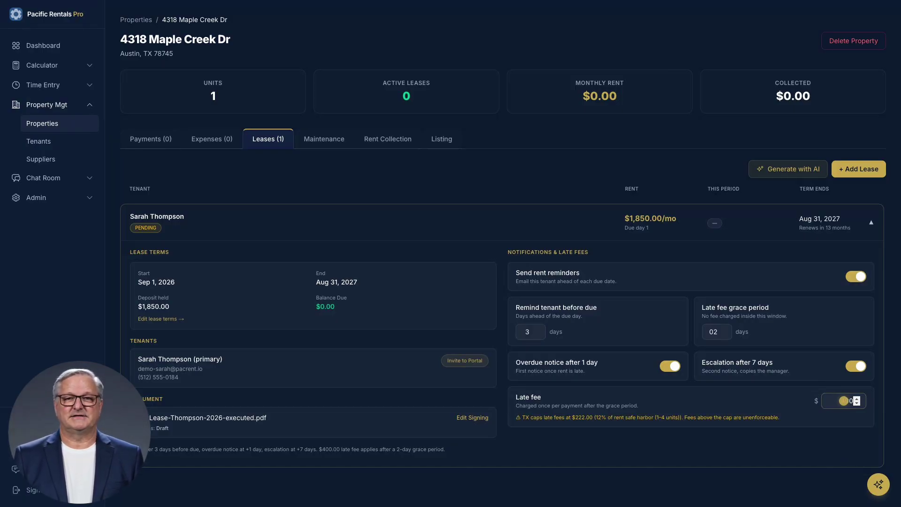
{"action": "left_click", "coordinate": [691, 417]}
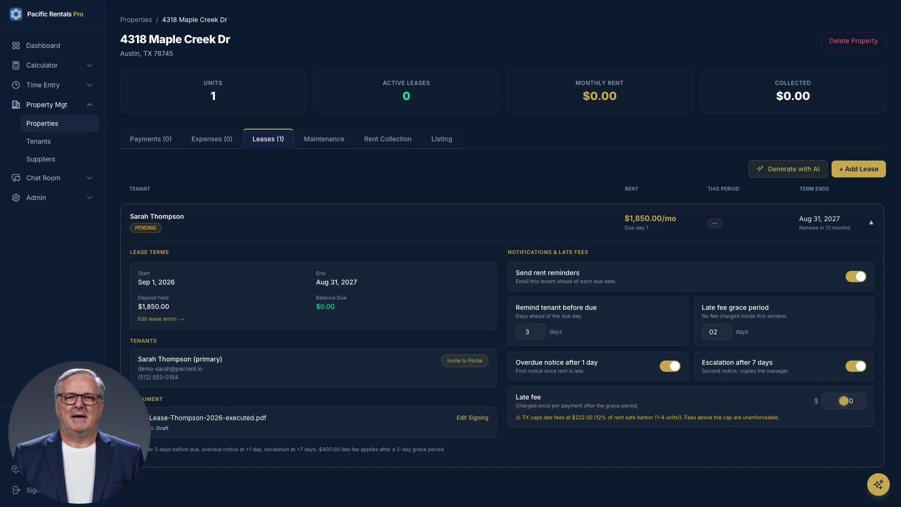
{"action": "double_click", "coordinate": [843, 401]}
{"action": "type", "text": "90"}
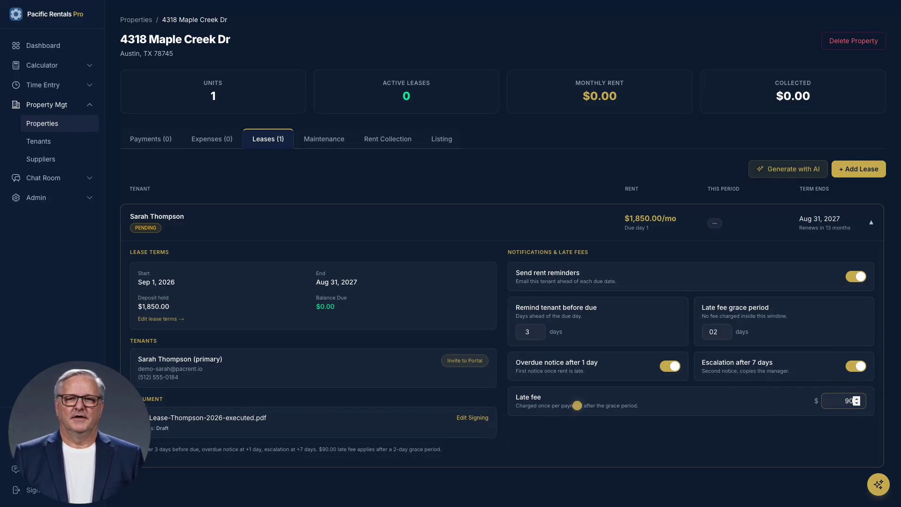
{"action": "left_click", "coordinate": [473, 417]}
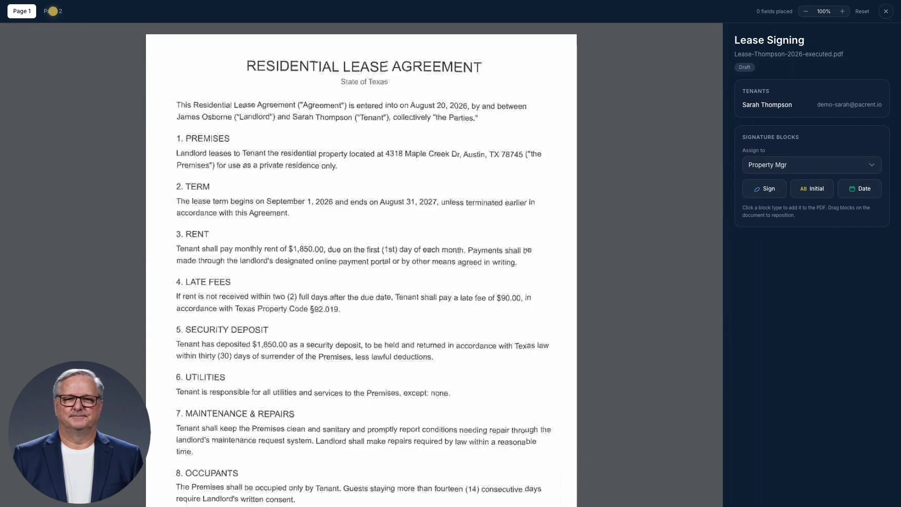
Step: Check the signatures on page 2 of the lease, then exit the signing editor
{"action": "left_click", "coordinate": [52, 10]}
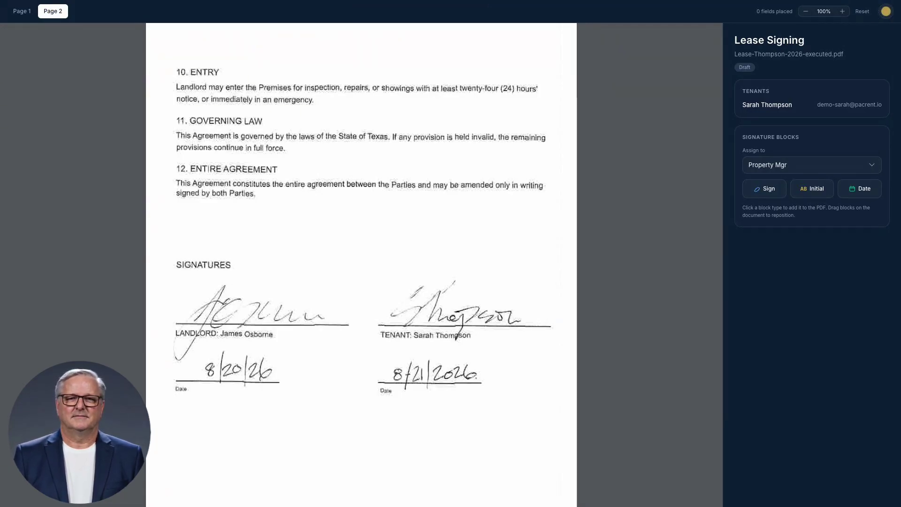
{"action": "left_click", "coordinate": [886, 12]}
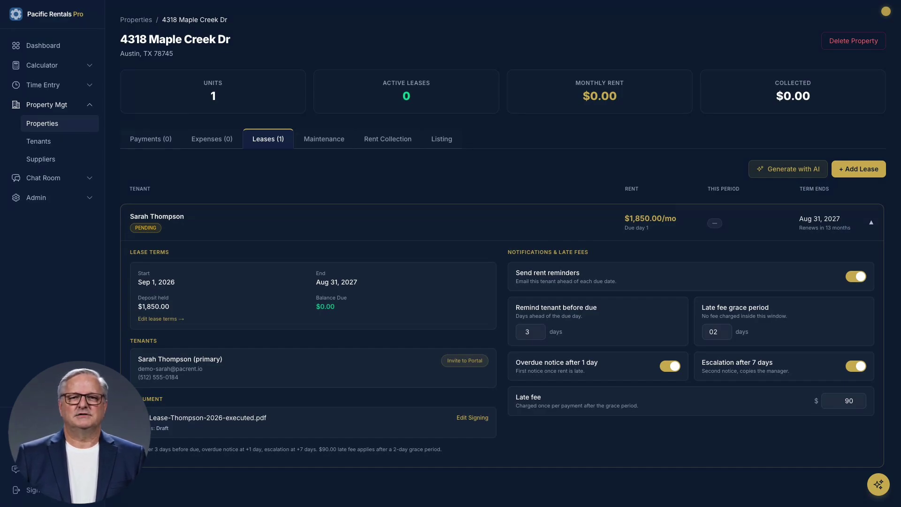
Step: Send the primary tenant an invitation to the tenant portal
{"action": "left_click", "coordinate": [465, 360]}
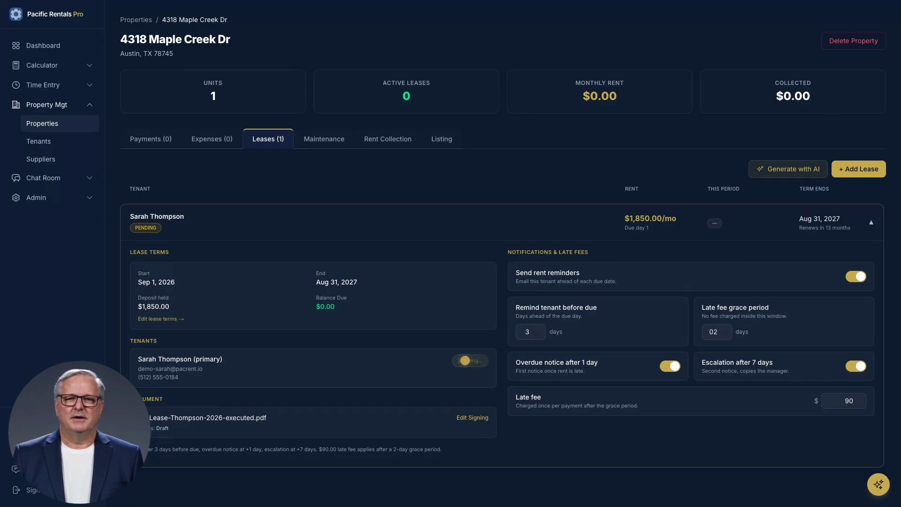